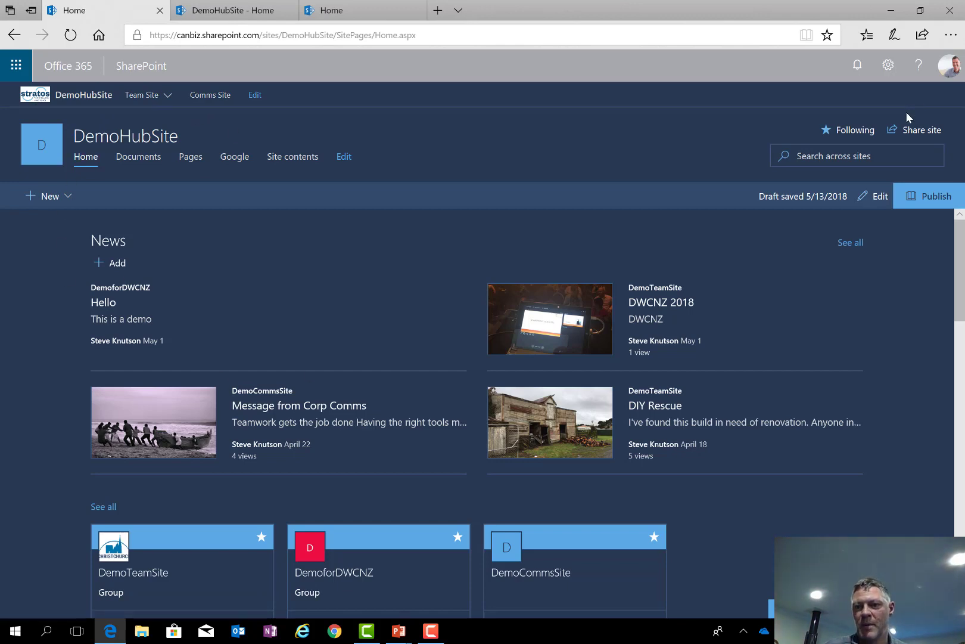
left_click(888, 65)
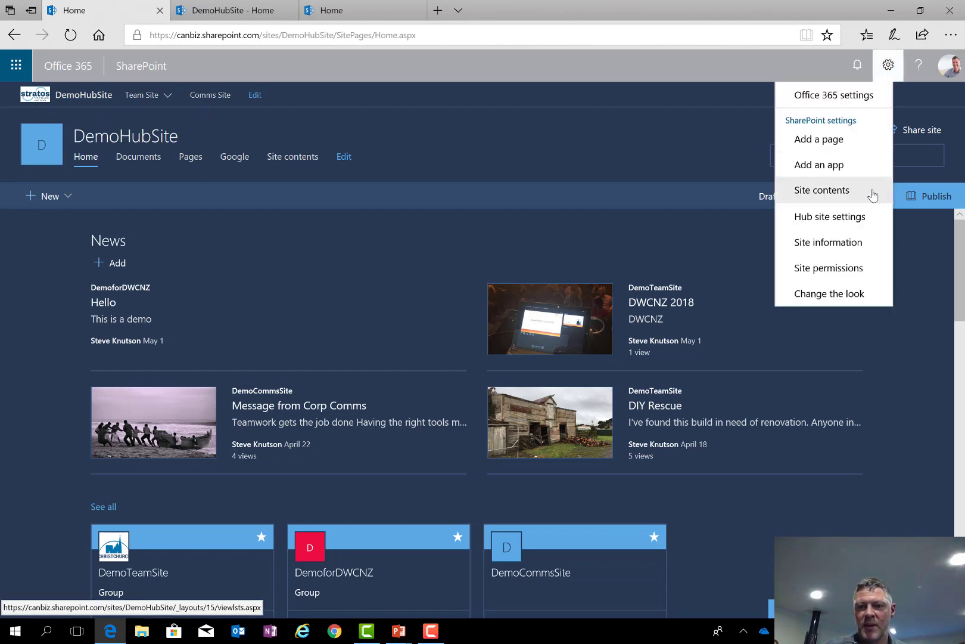
left_click(857, 218)
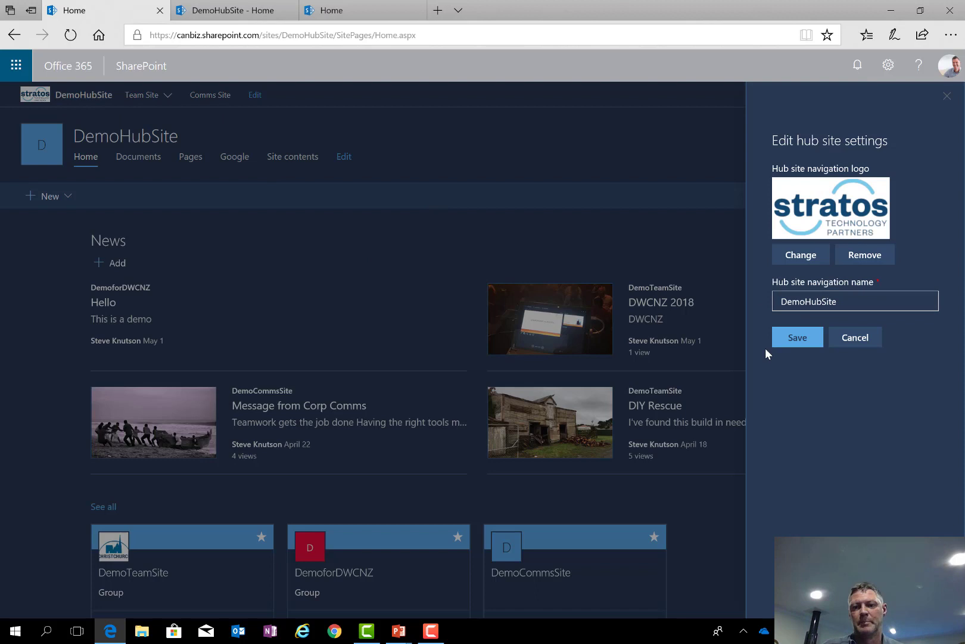
left_click(853, 337)
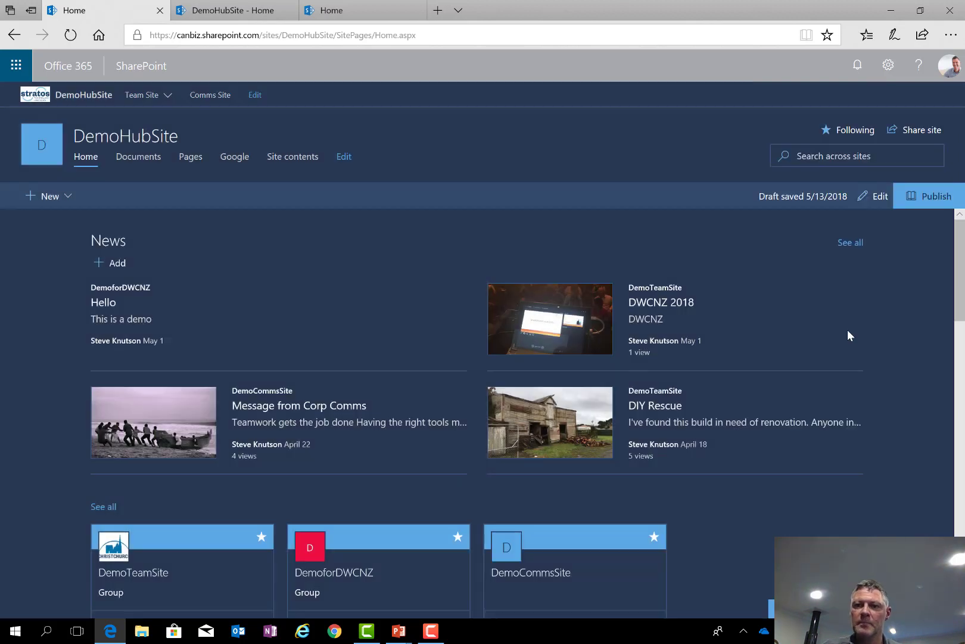
left_click(888, 73)
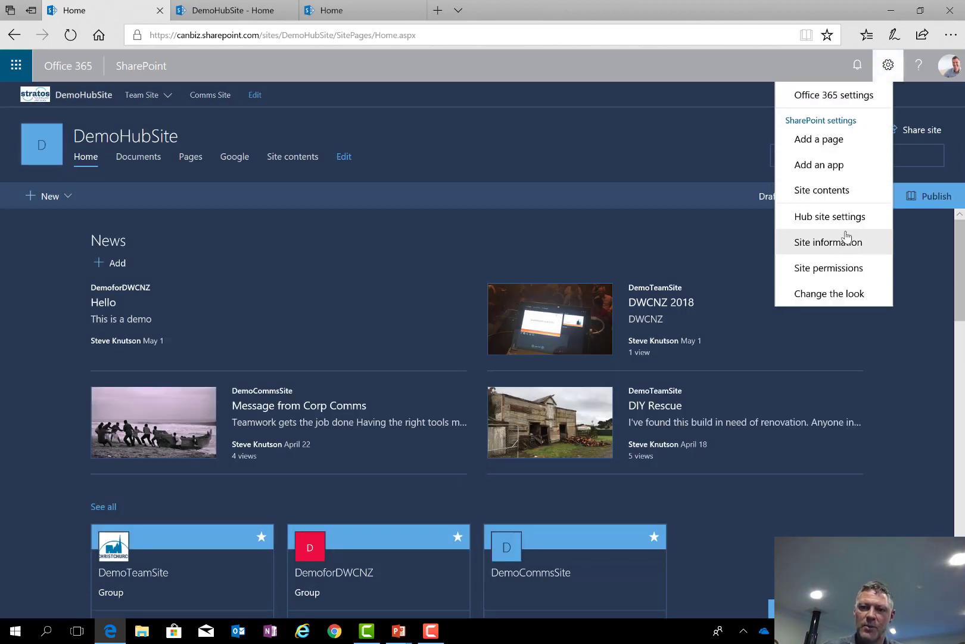
left_click(829, 294)
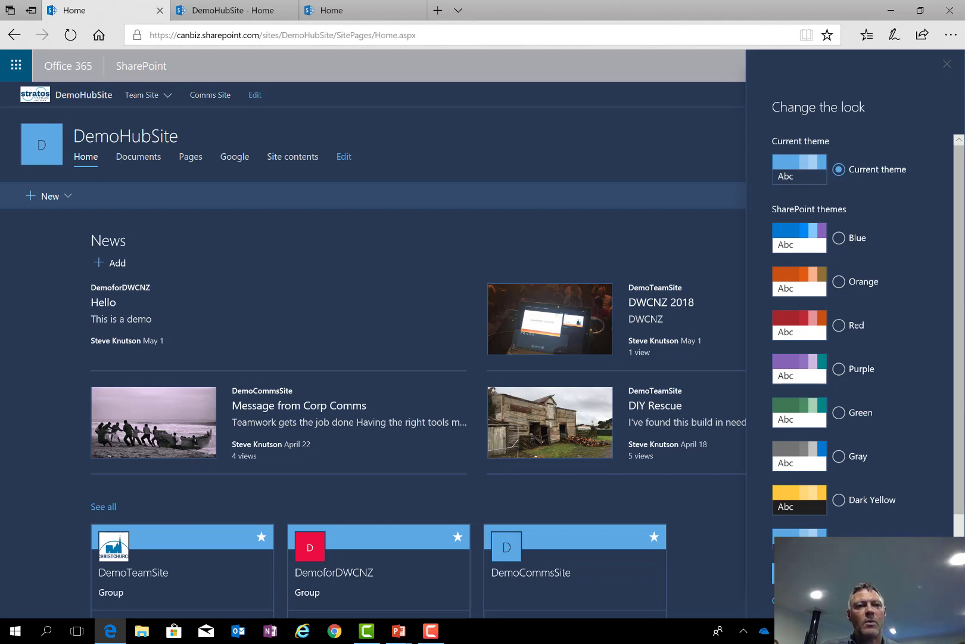
key("Escape")
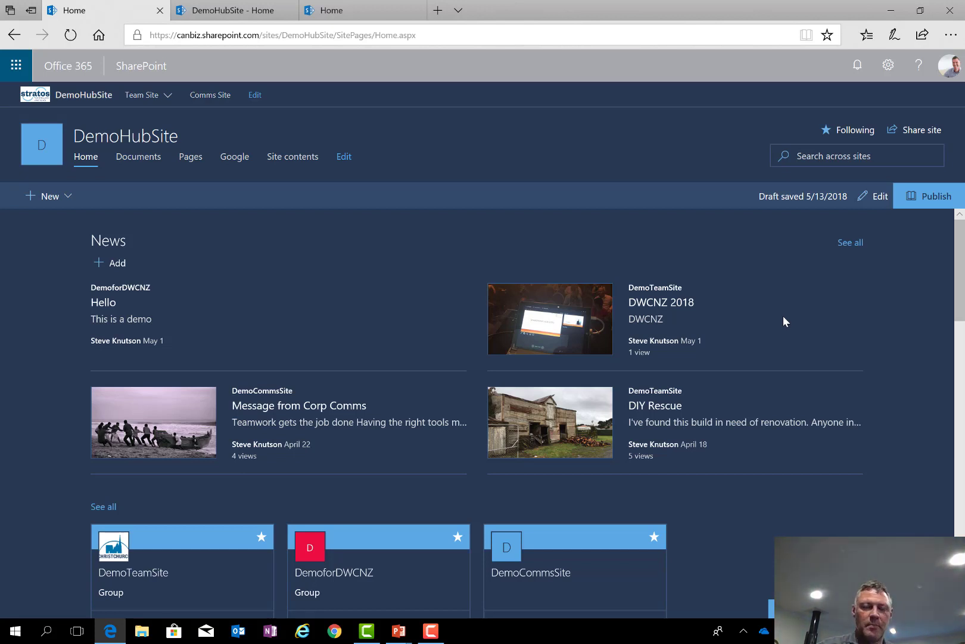
Move between DemoTeamSite, DemoCommsSite and the hub home tabs using the hub navigation.
left_click(152, 97)
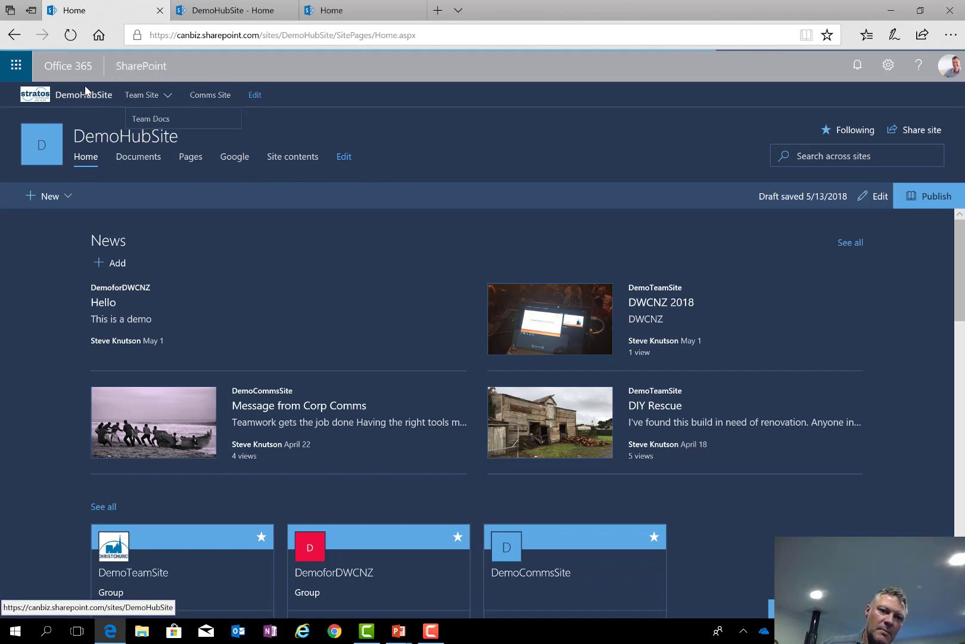
left_click(228, 8)
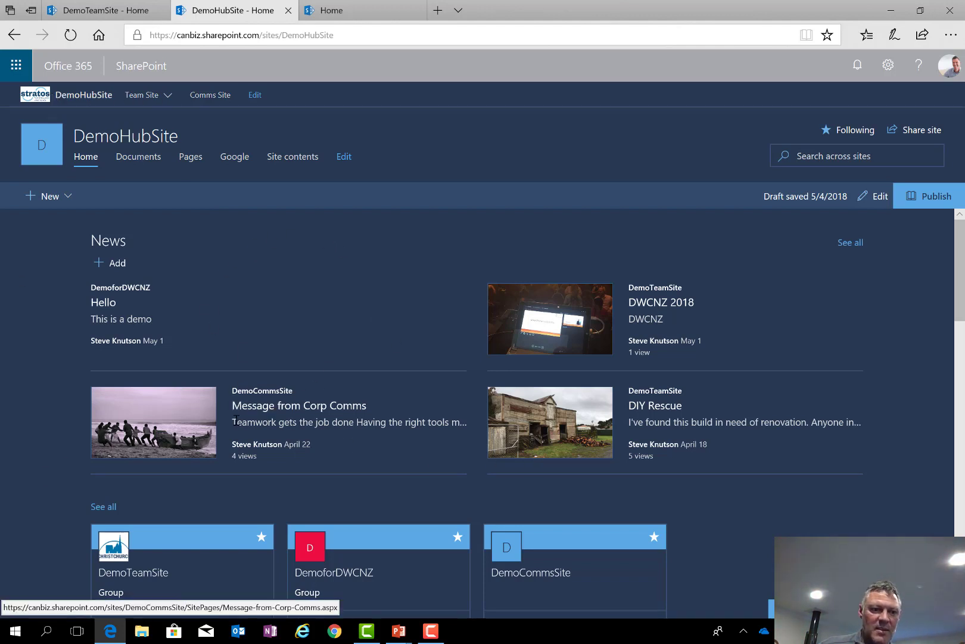
left_click(337, 17)
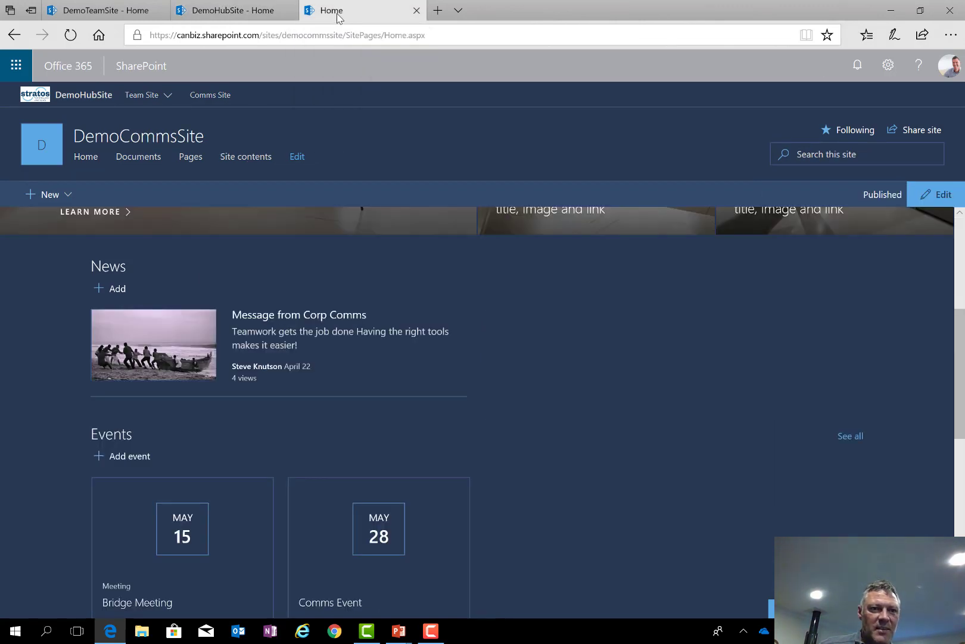
left_click(228, 12)
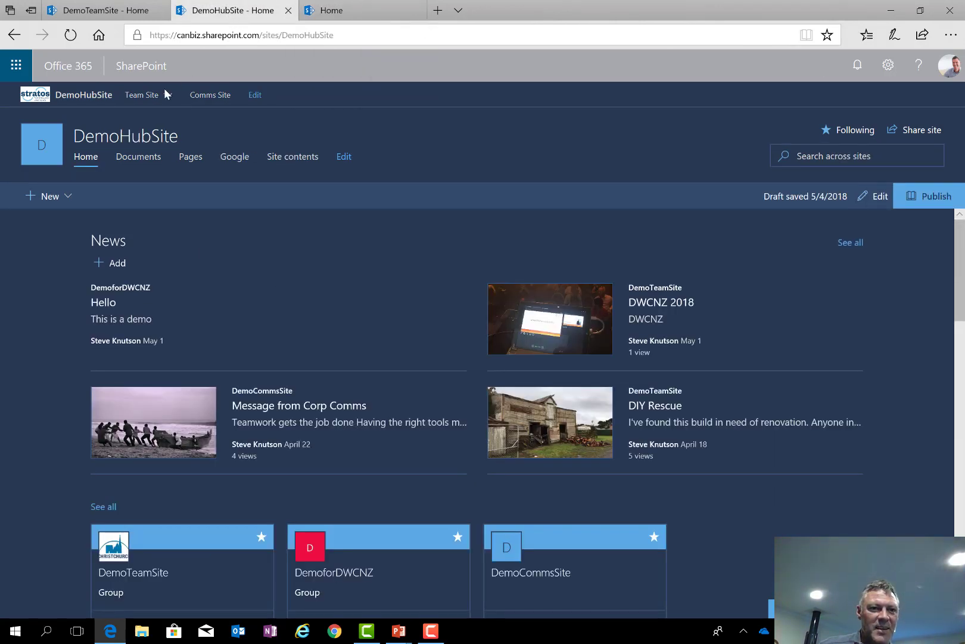
left_click(146, 97)
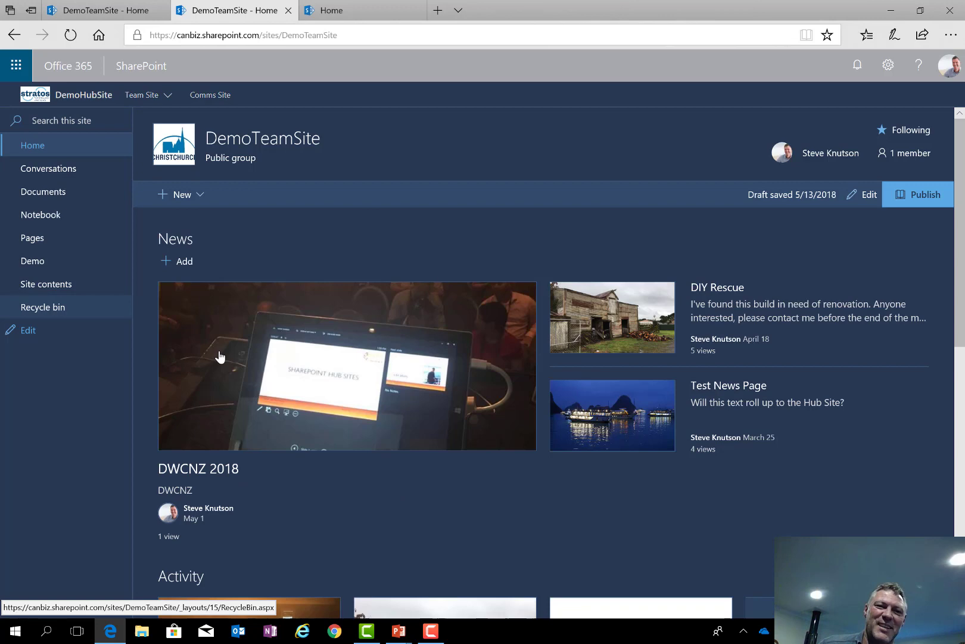
Review the DemoCommsSite page, then return to DemoHubSite's home via DemoTeamSite's hub navigation.
left_click(357, 13)
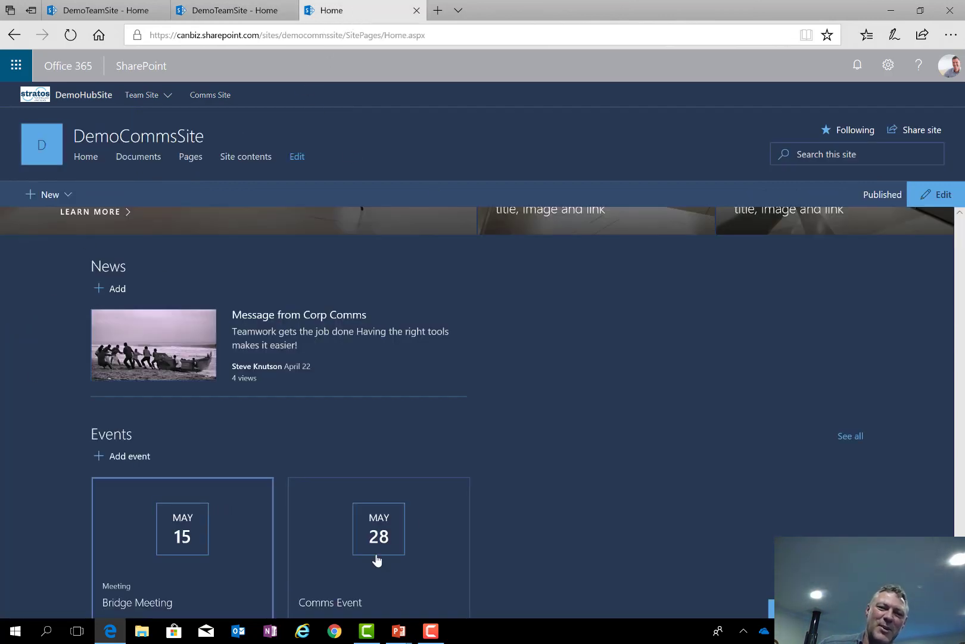
scroll(435, 411, "up", 2)
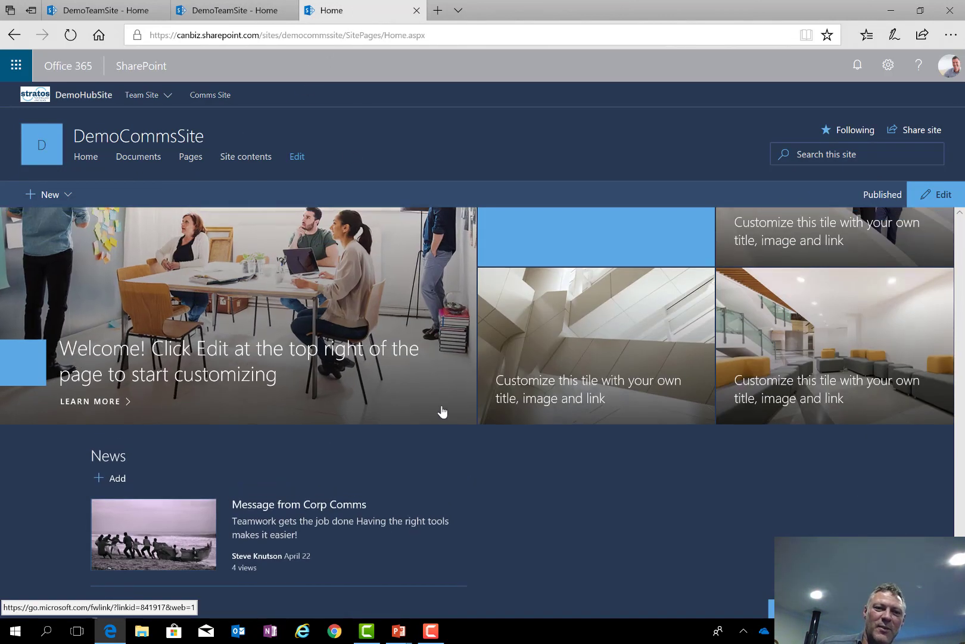
scroll(396, 405, "down", 2)
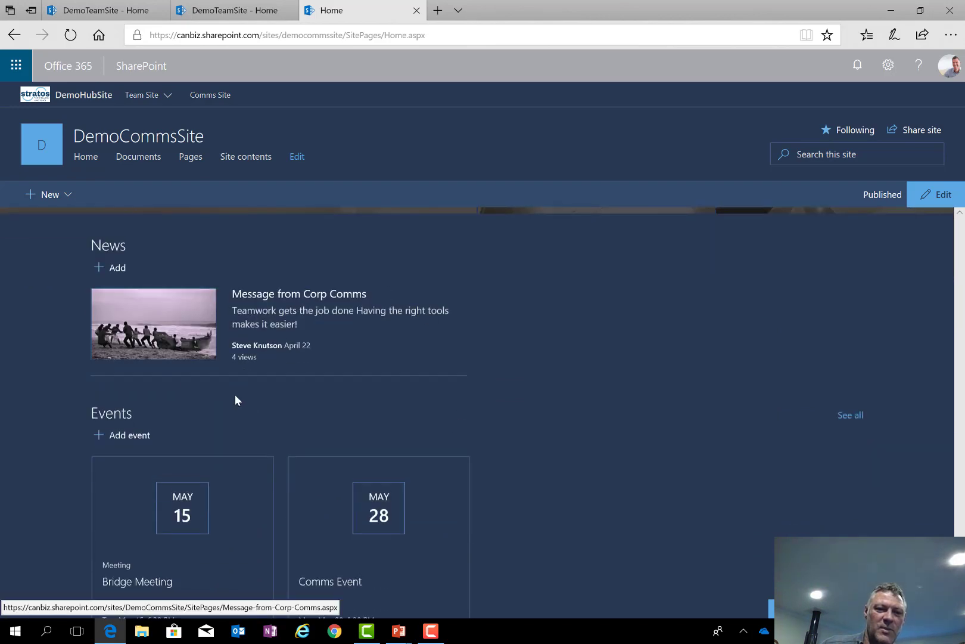
scroll(321, 385, "down", 2)
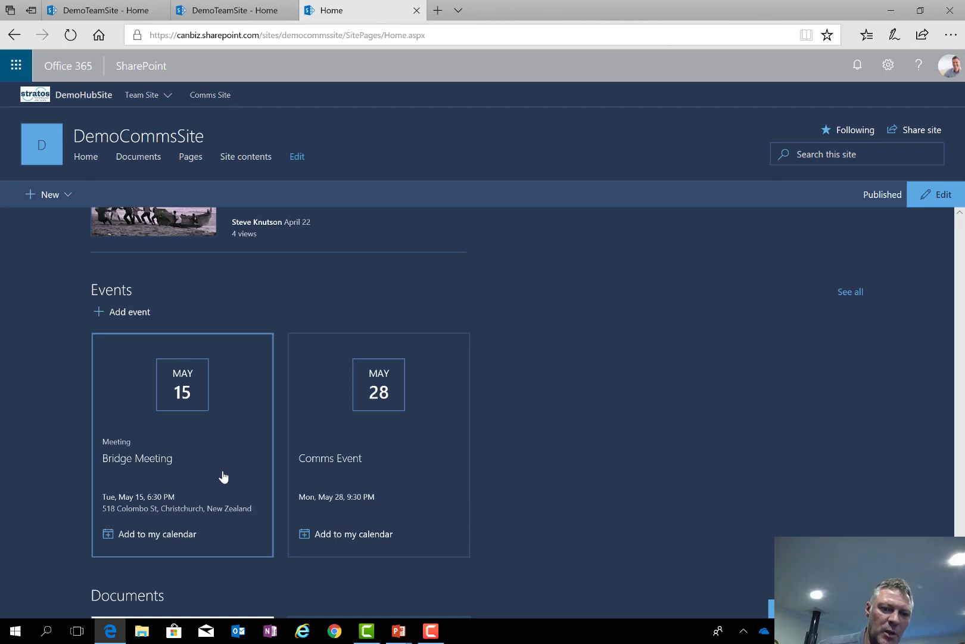
scroll(155, 224, "up", 6)
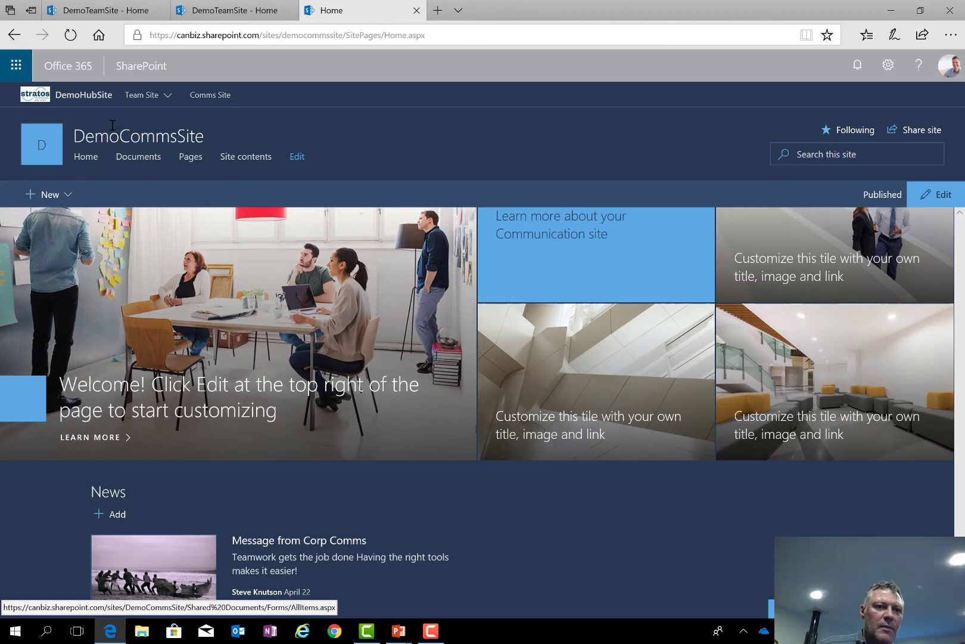
left_click(98, 10)
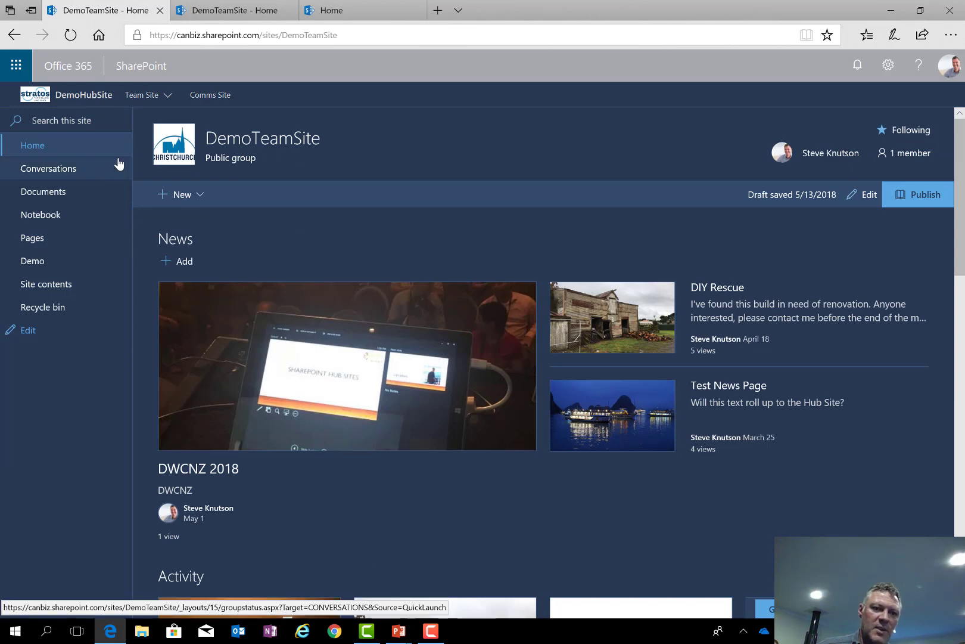
left_click(75, 98)
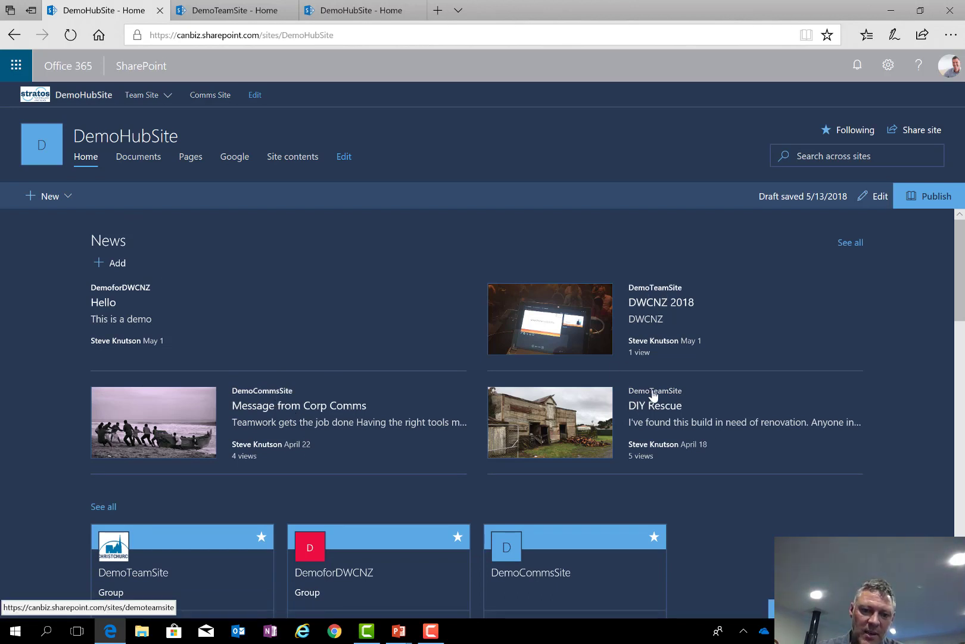
scroll(444, 324, "down", 3)
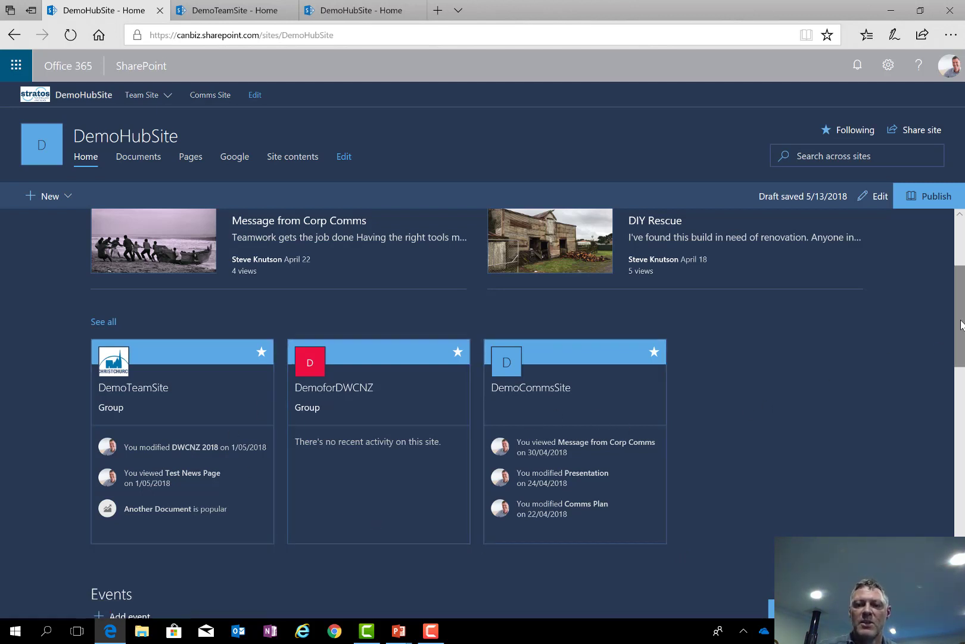
scroll(961, 332, "down", 1)
left_click_drag(961, 333, 951, 398)
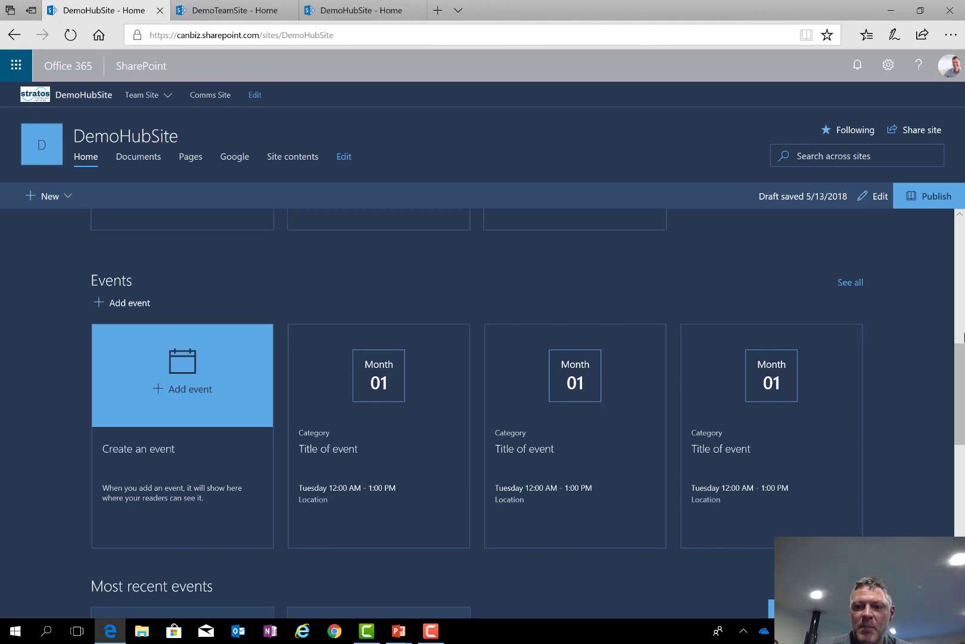
left_click_drag(964, 336, 961, 436)
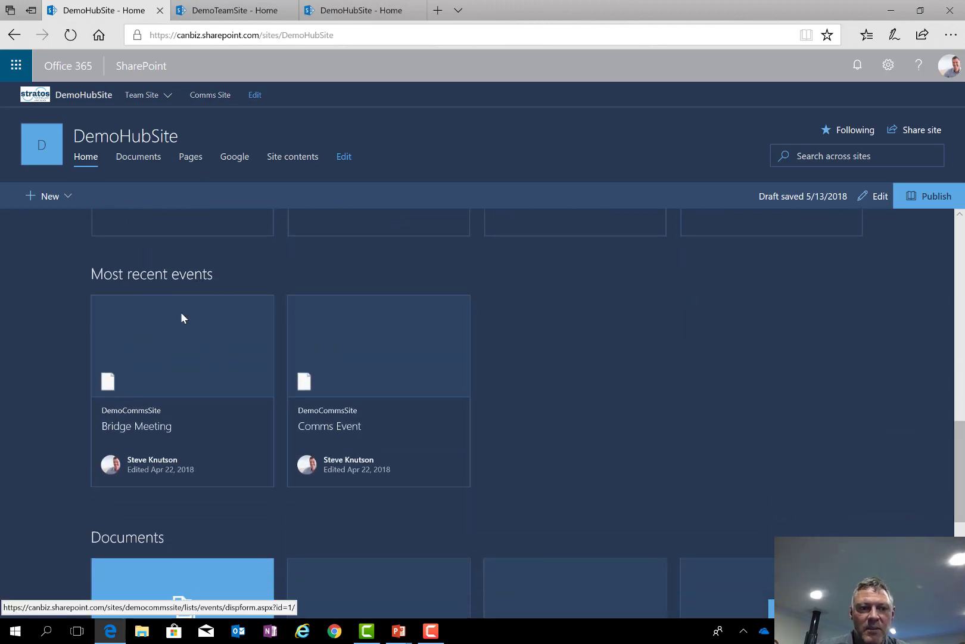
Enter edit mode and confirm Most recent events takes its source from All sites in the hub.
left_click(878, 200)
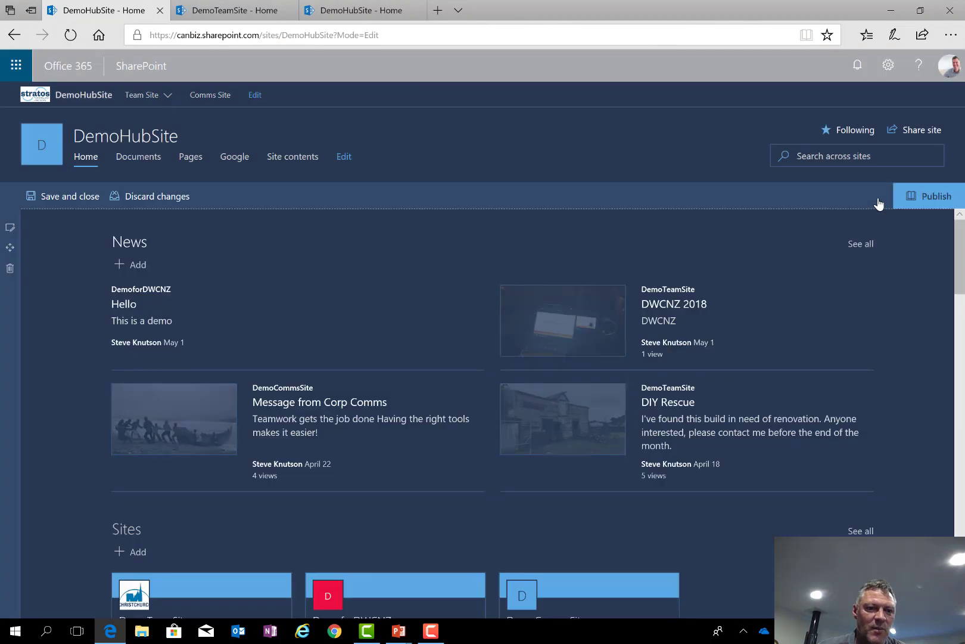
left_click_drag(962, 263, 947, 409)
mouse_move(298, 394)
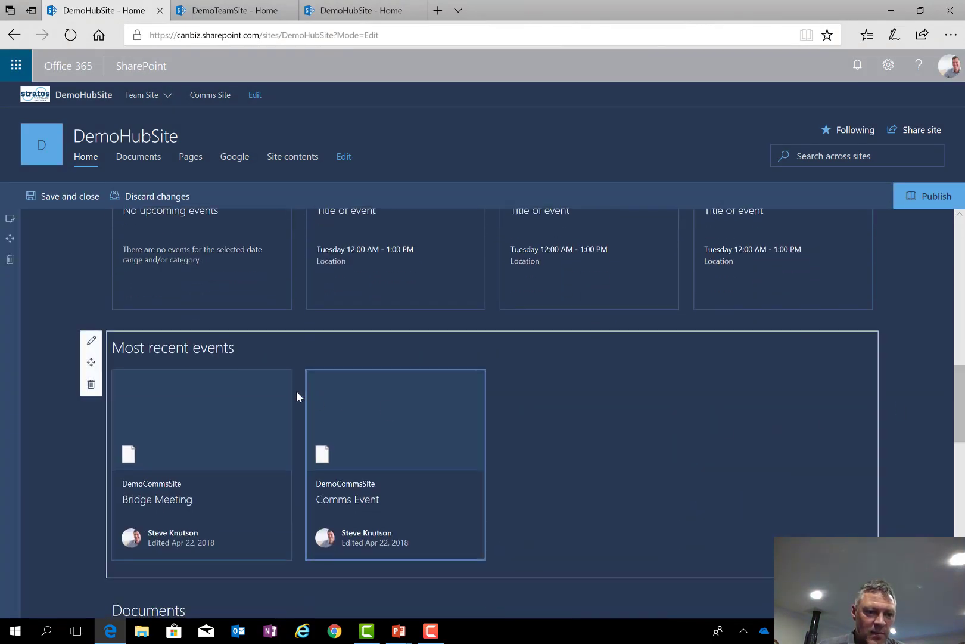
left_click(91, 343)
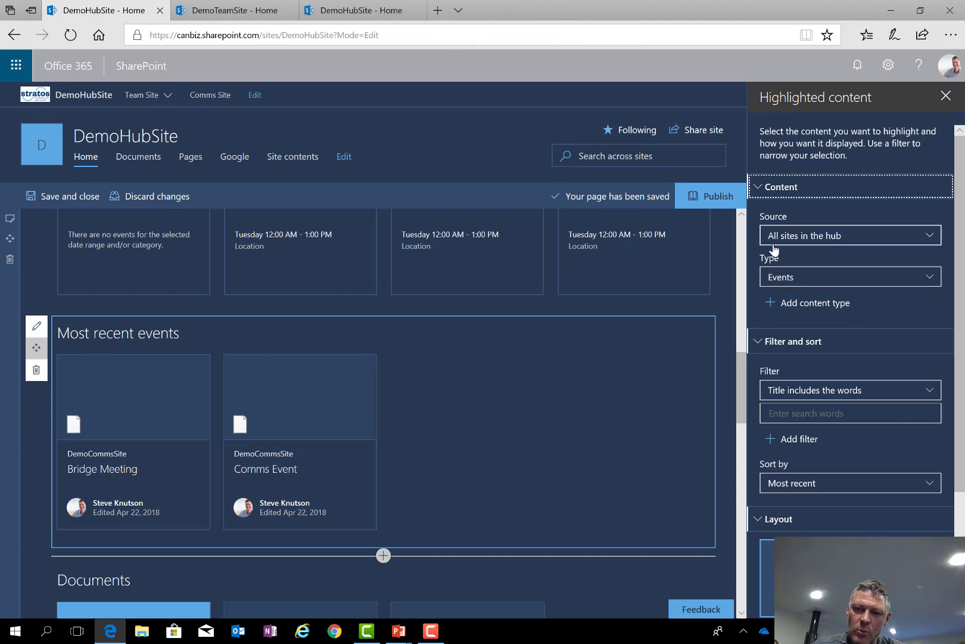
left_click(859, 244)
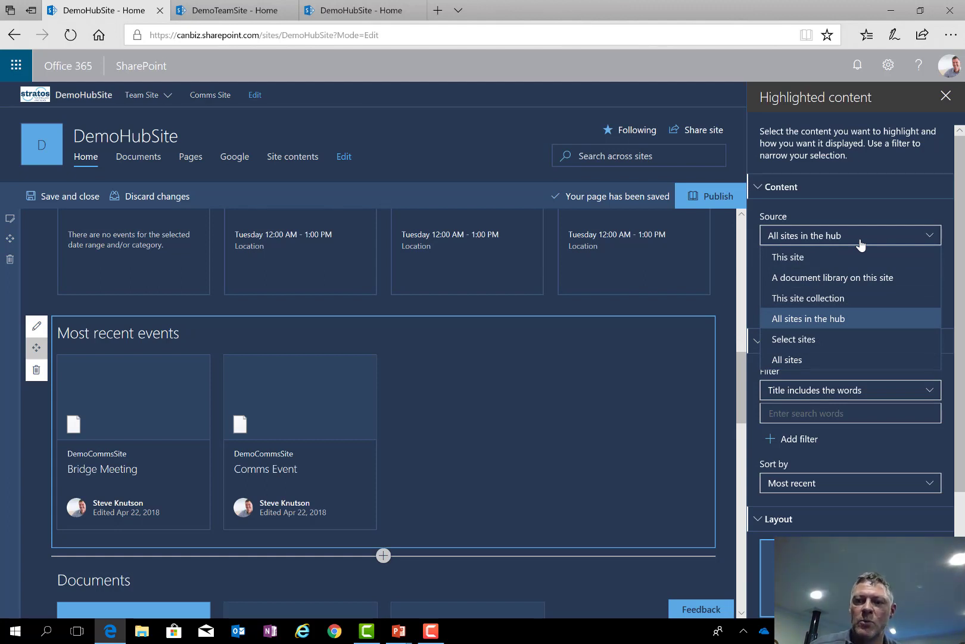
left_click(860, 243)
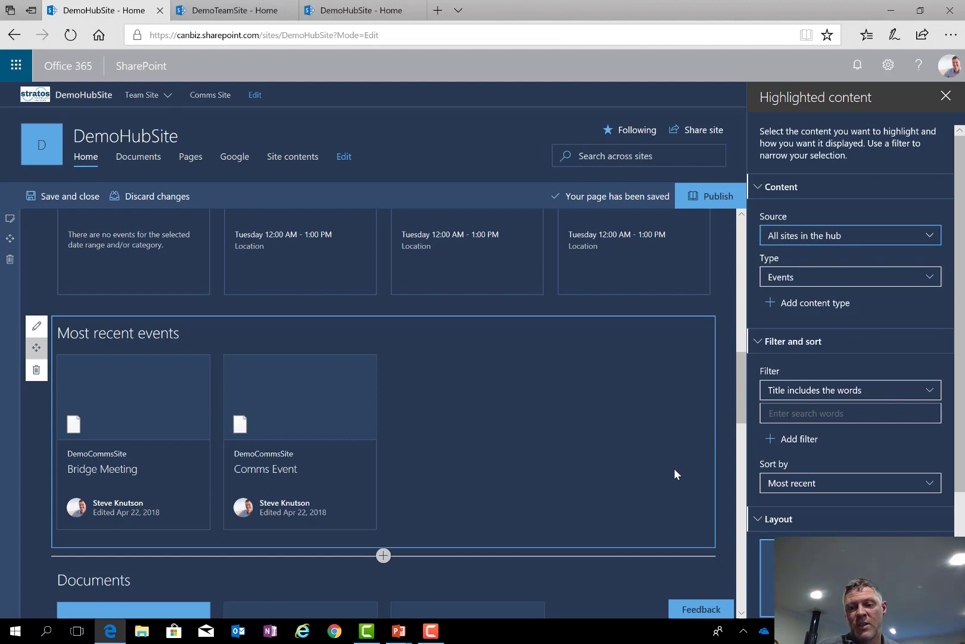
scroll(892, 426, "down", 2)
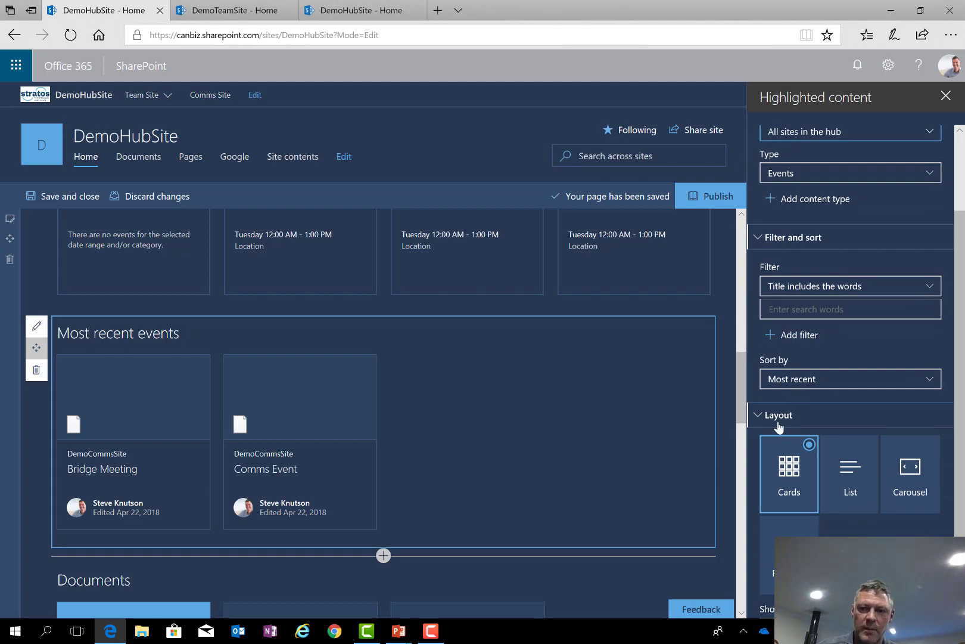
left_click(945, 95)
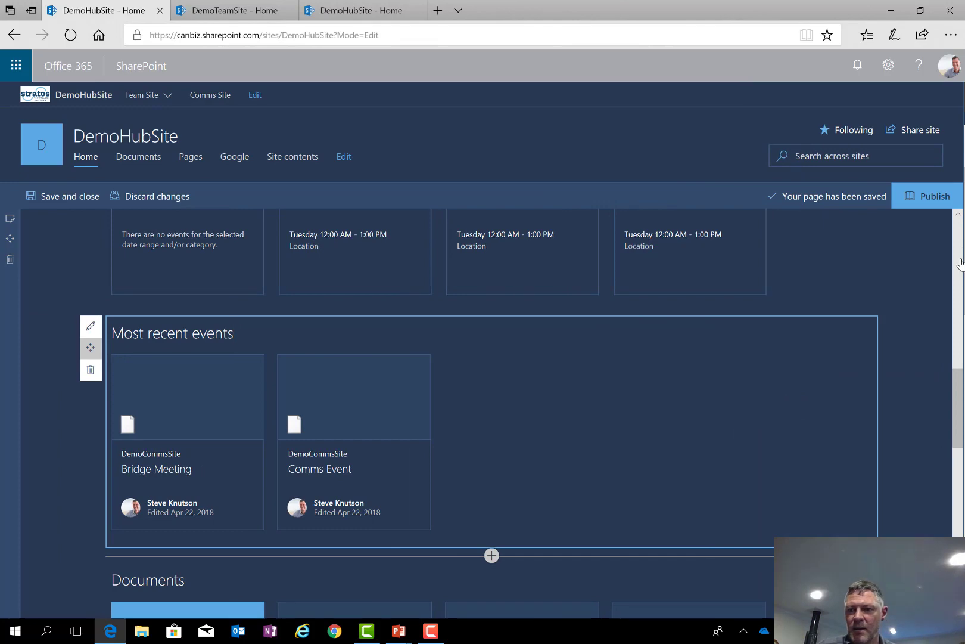
Check the News web part keeps All sites in the hub as source with Side-by-side layout.
scroll(955, 360, "up", 3)
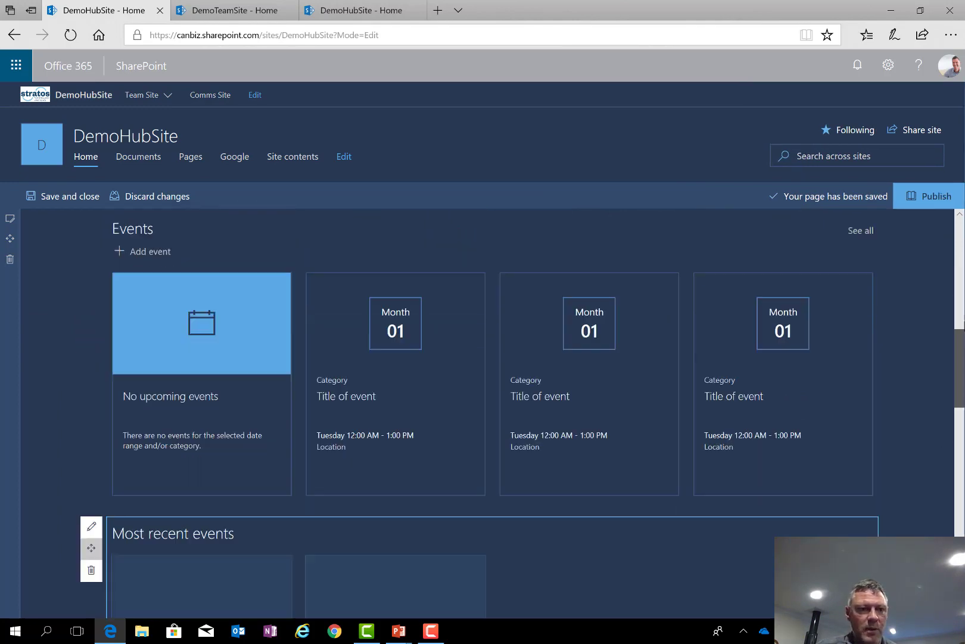
scroll(888, 298, "up", 5)
left_click(374, 261)
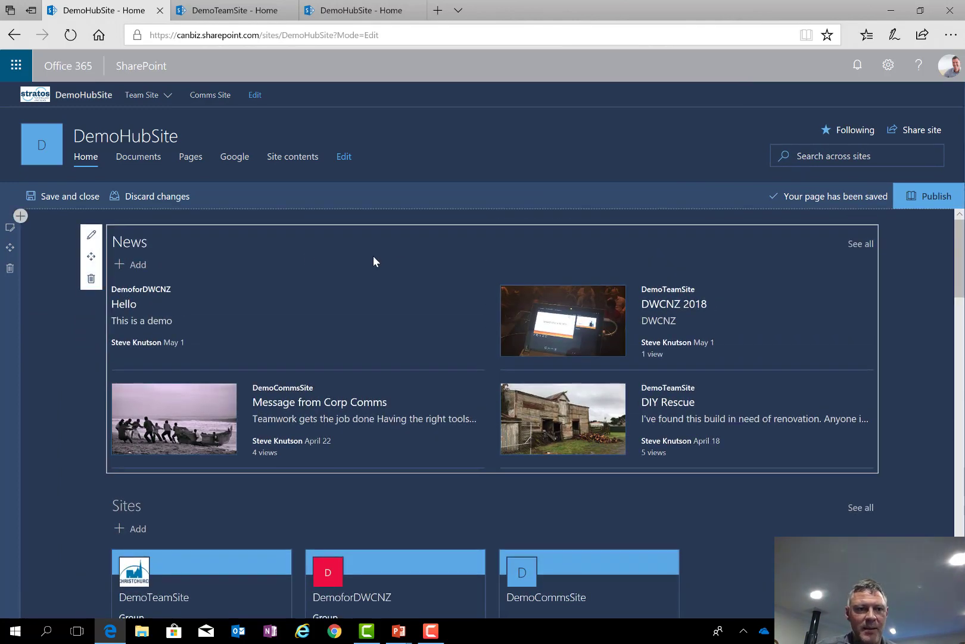
left_click(91, 234)
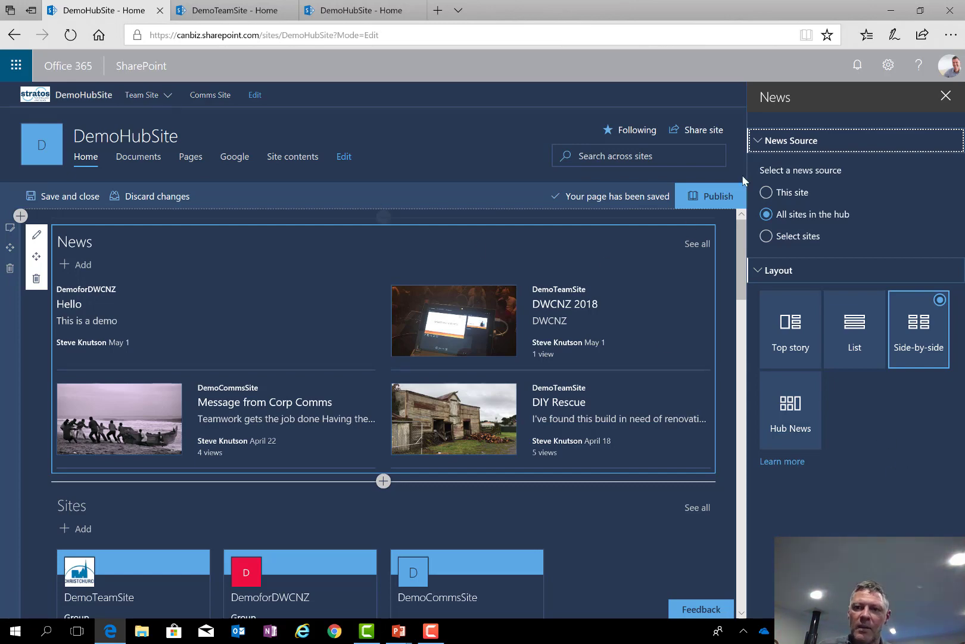
left_click(946, 95)
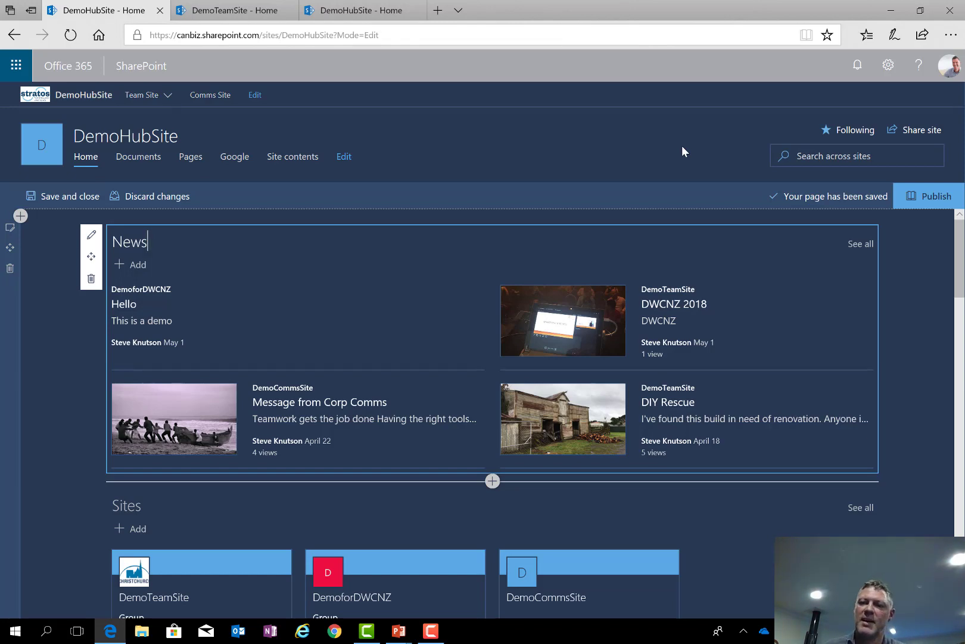
Publish the edited DemoHubSite home page.
left_click(922, 197)
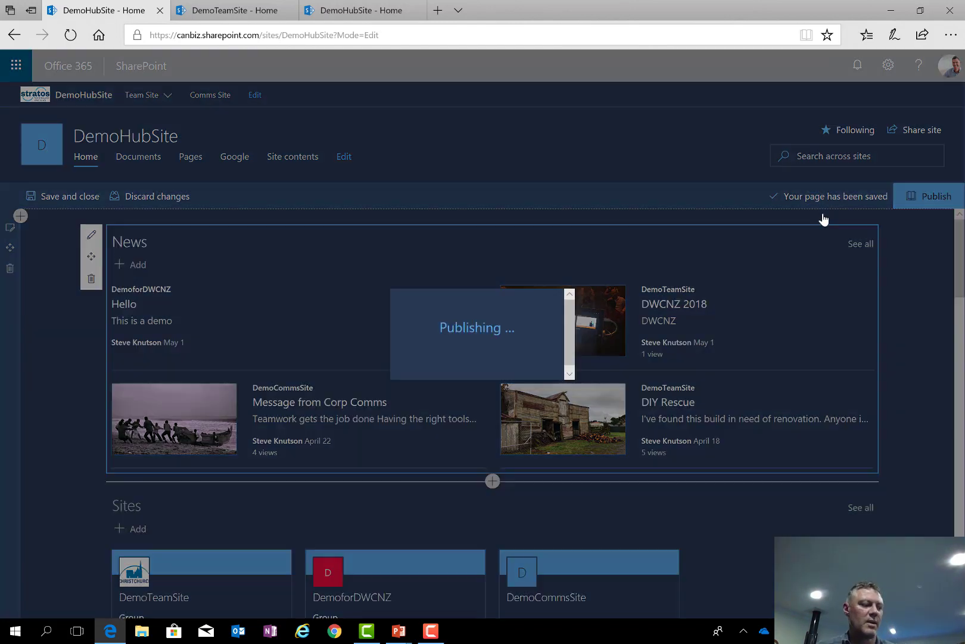